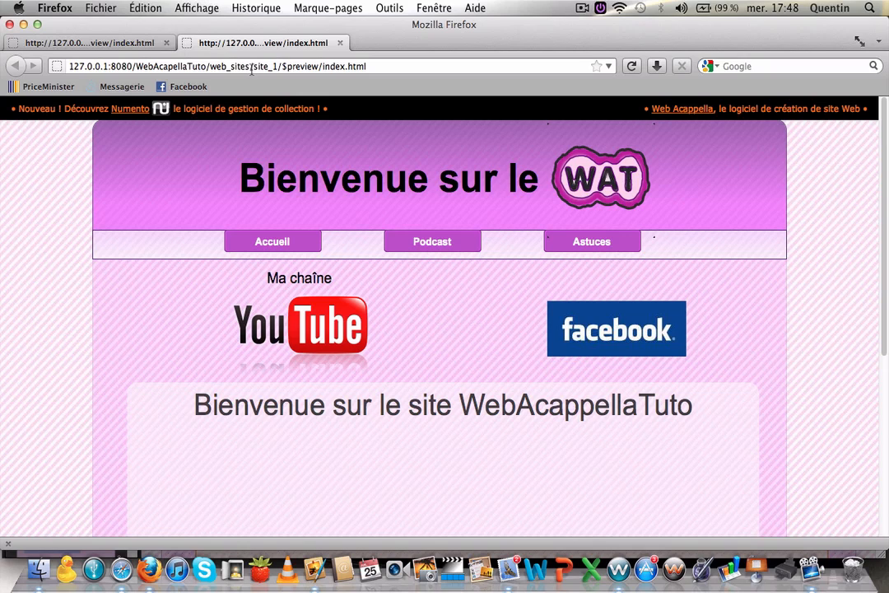
- Close the duplicate preview tab, switch to Pixelmator and create a new 12 by 12 pixel image
left_click(341, 43)
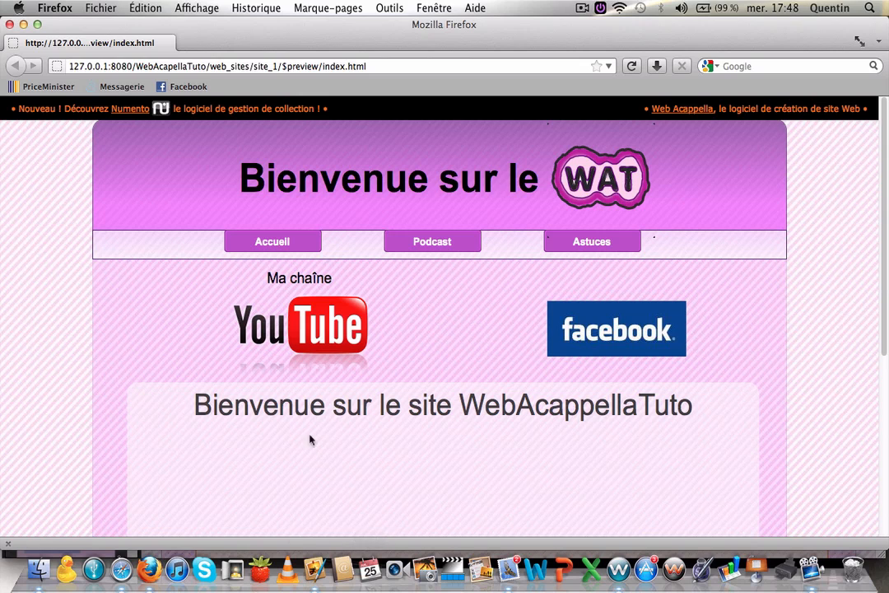
left_click(319, 570)
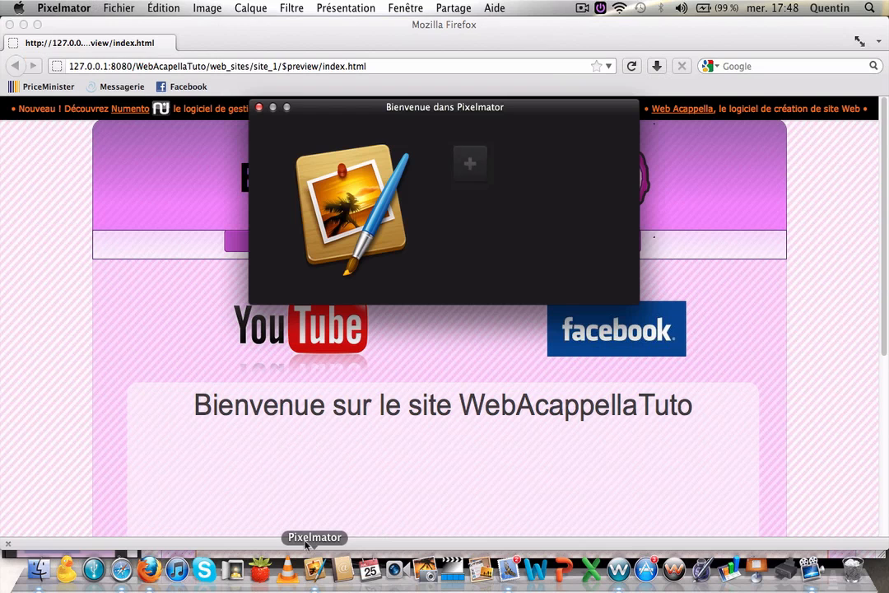
left_click(469, 163)
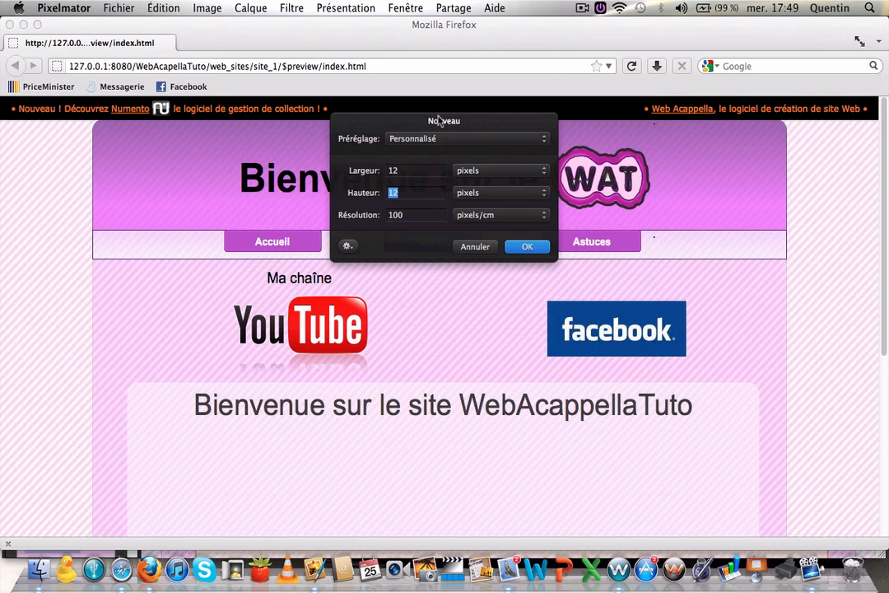
left_click_drag(444, 121, 437, 143)
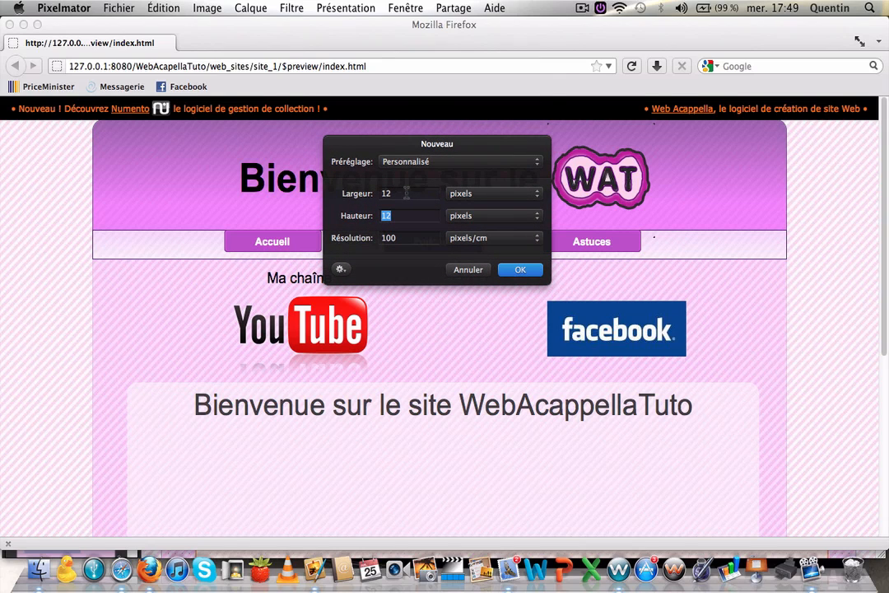
double_click(410, 192)
left_click(521, 270)
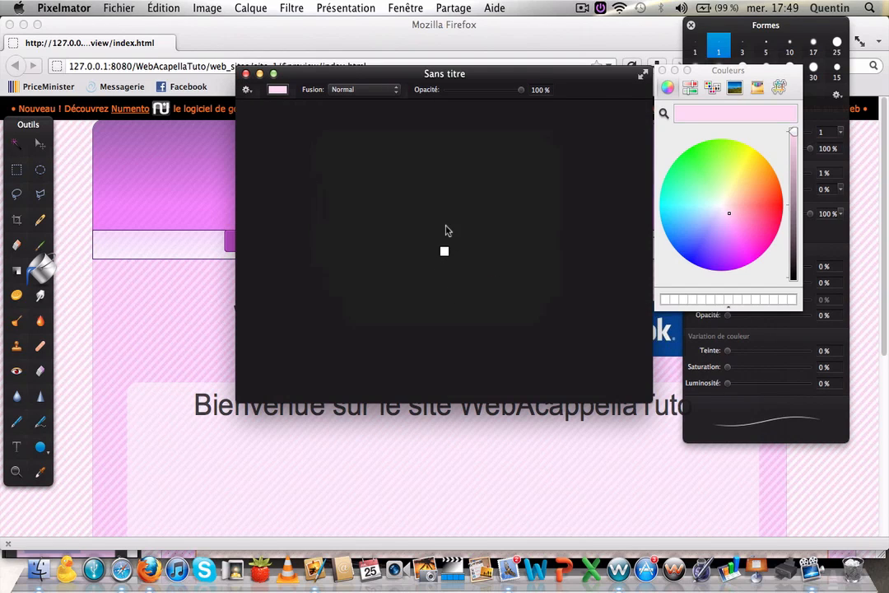
- Make a full-width horizontal rectangular selection about two pixels high in the upper half of the canvas
key("super+plus")
key("super+plus")
key("super+plus")
key("super+plus")
key("super+plus")
key("super+plus")
key("super+plus")
key("super+plus")
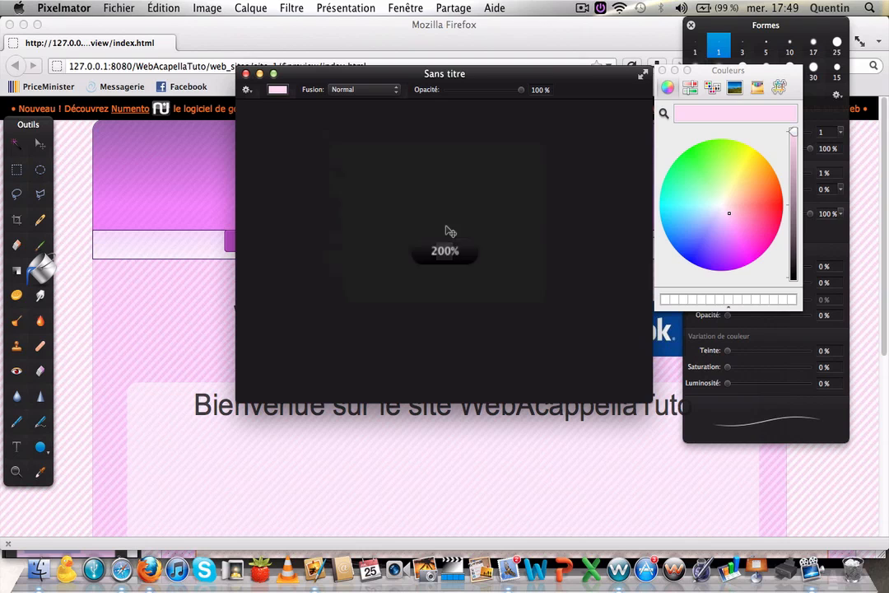
key("super+plus")
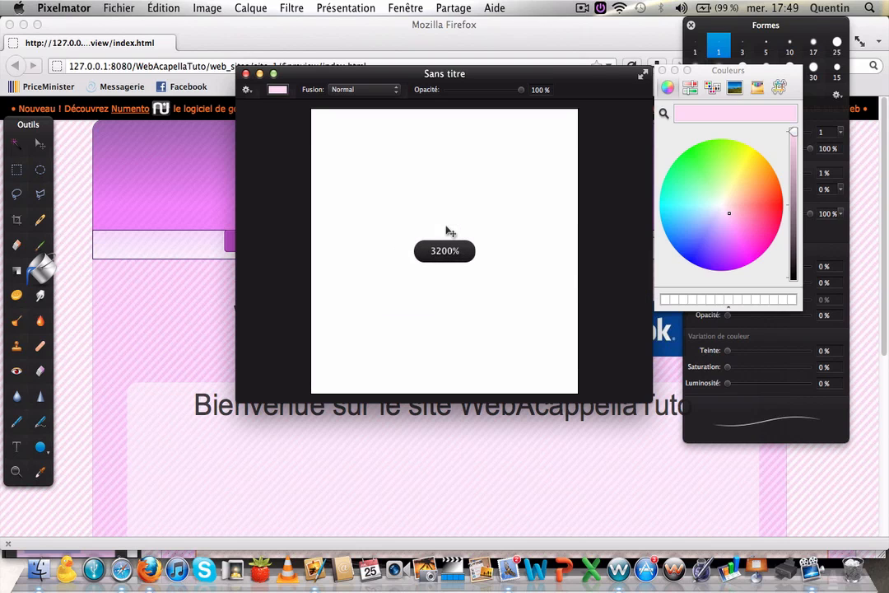
left_click(642, 77)
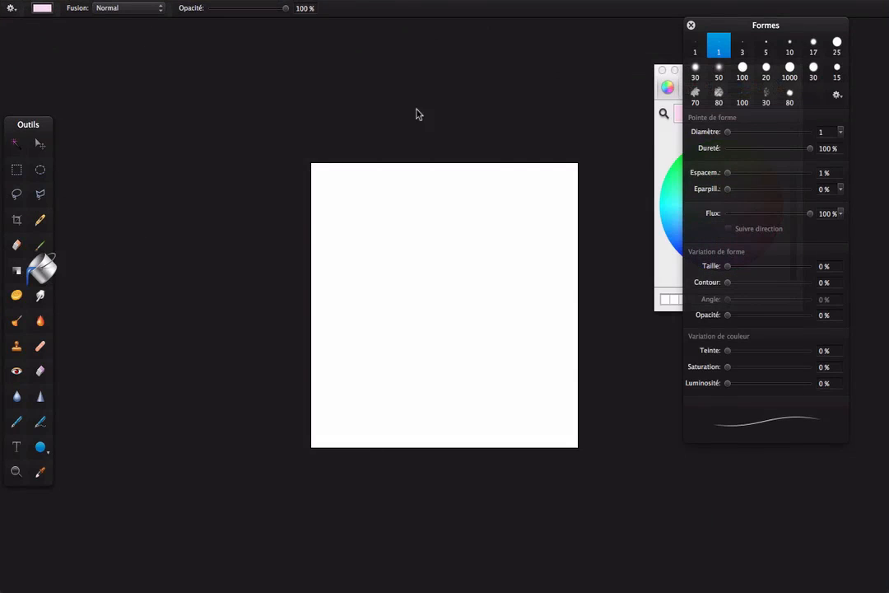
left_click(22, 173)
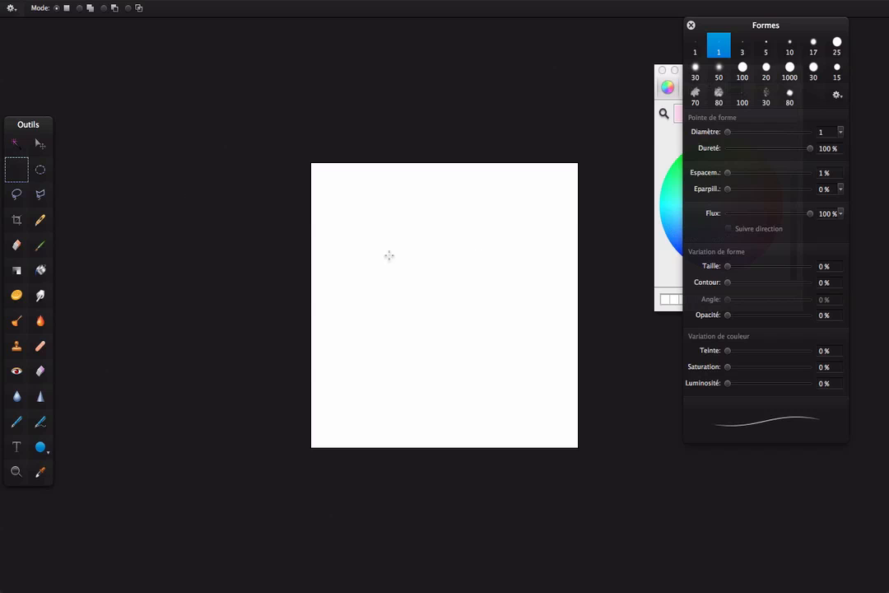
left_click_drag(320, 247, 561, 279)
- Transform the selection and set its rotation angle to 315°
left_click(12, 9)
left_click(71, 74)
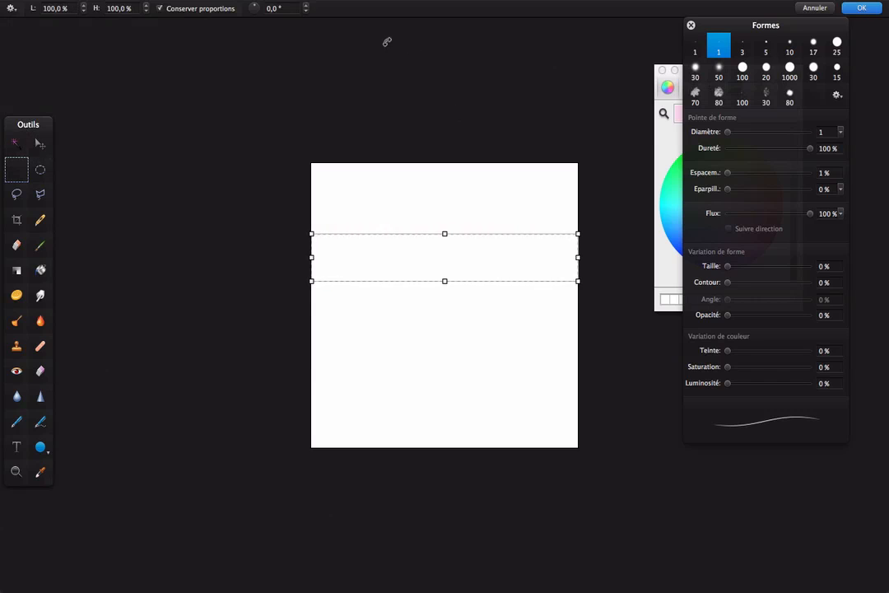
left_click(275, 8)
type("45")
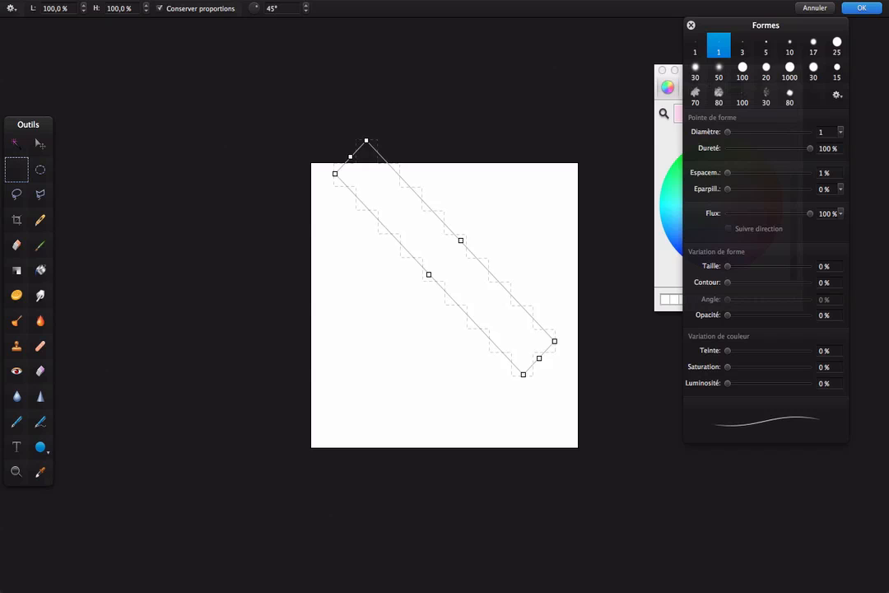
double_click(271, 10)
type("315")
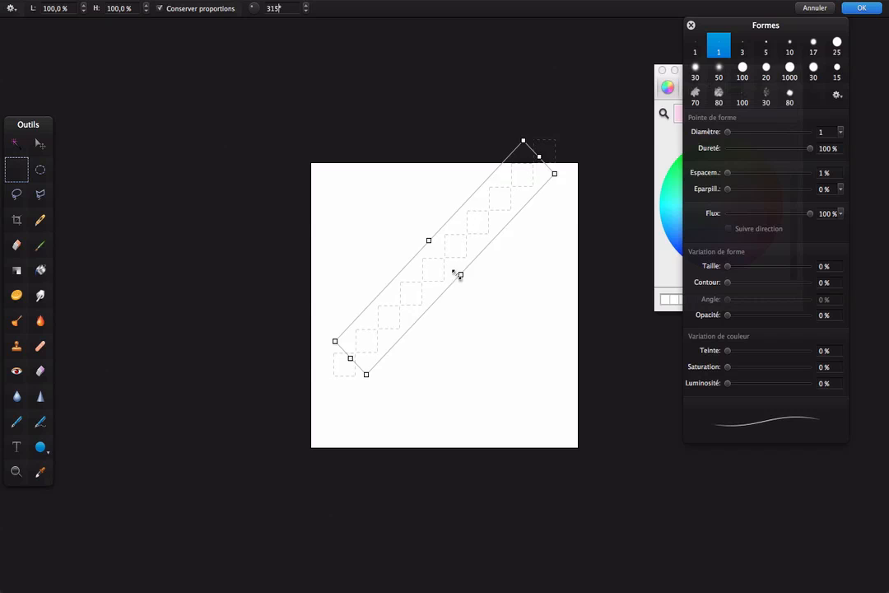
- Stretch the rotated selection to 138.9% width and 128.2% height without keeping proportions, place it along the canvas diagonal and apply the transformation
left_click_drag(459, 274, 469, 283)
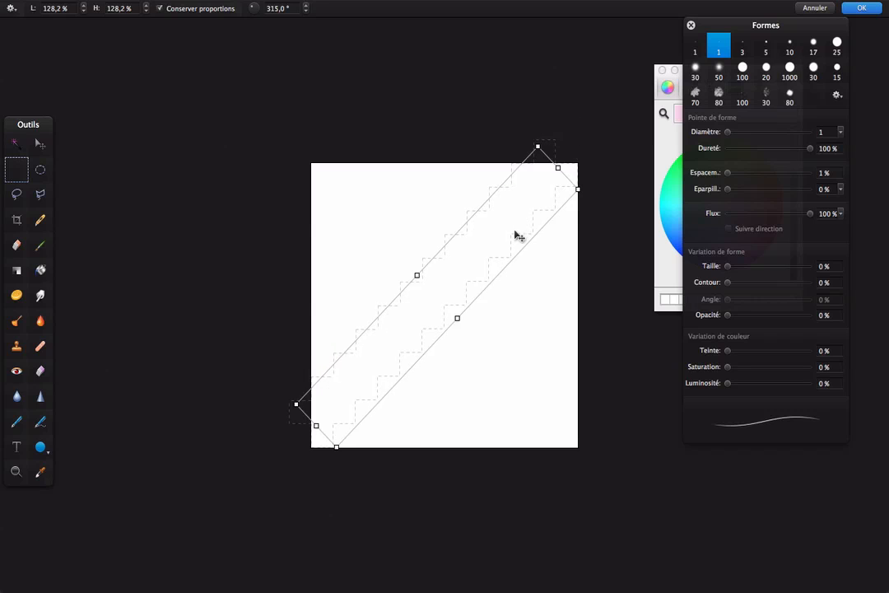
left_click(160, 9)
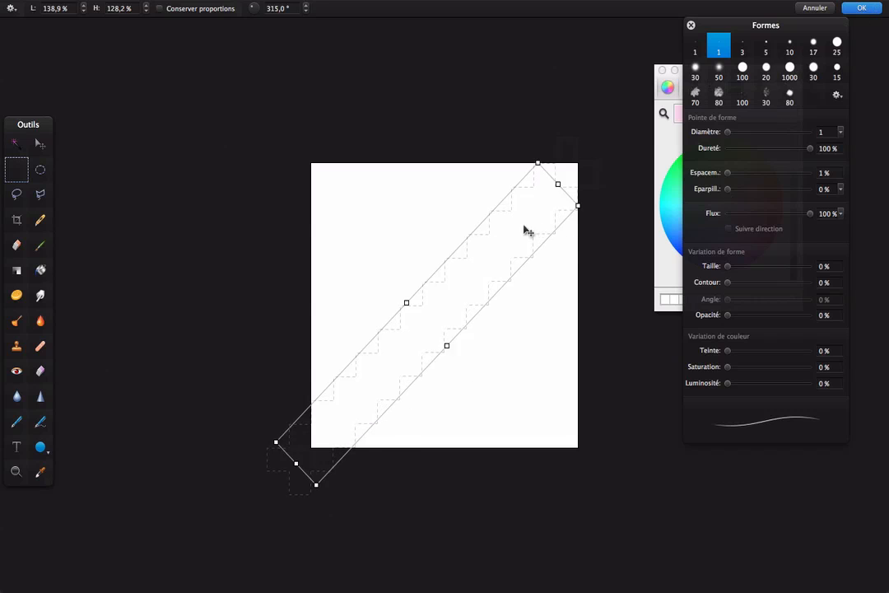
left_click_drag(523, 230, 532, 236)
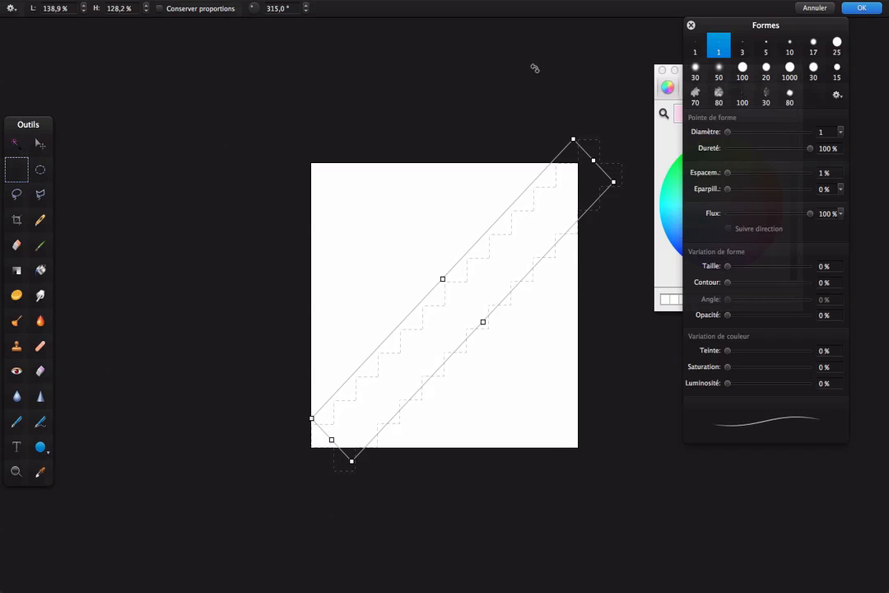
left_click(862, 8)
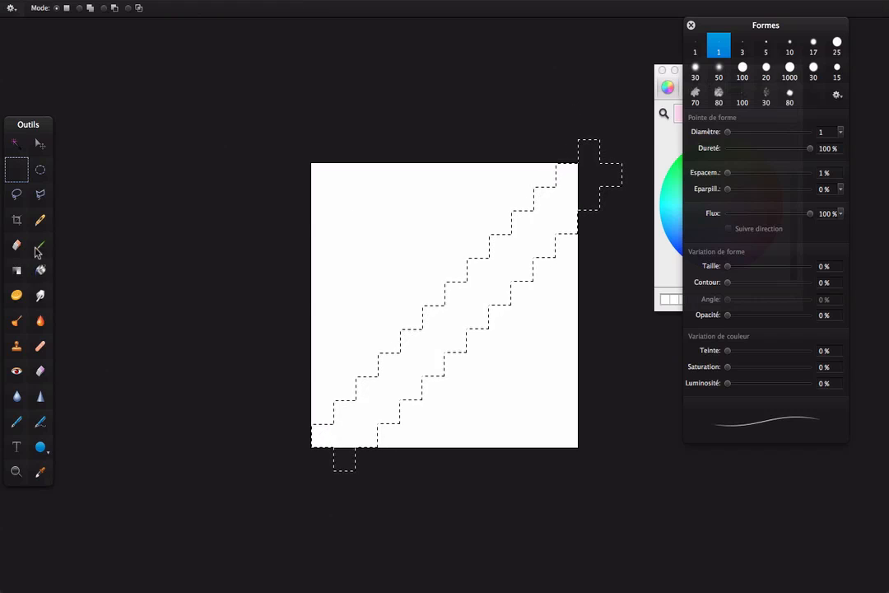
- Fill the diagonal selection with light pink using the Paint Bucket
left_click(41, 272)
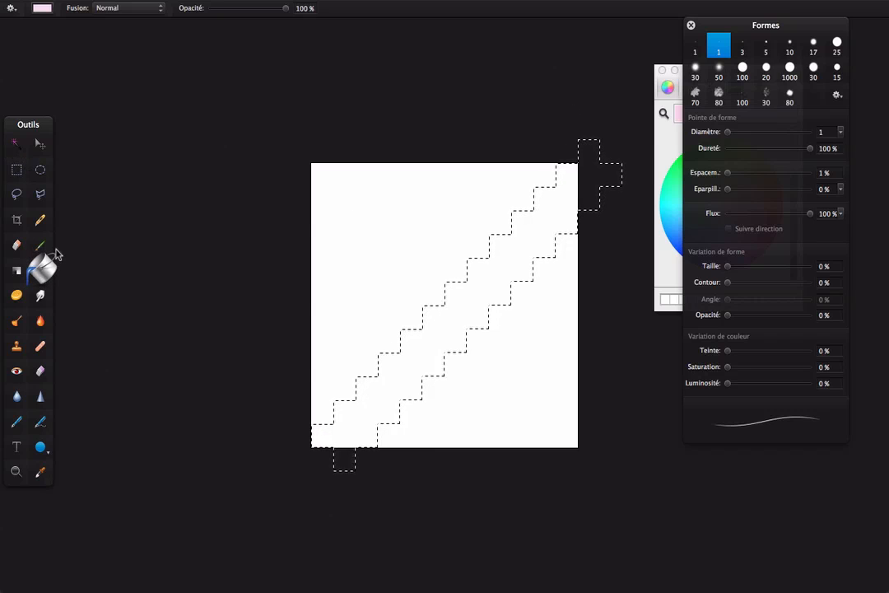
left_click(42, 10)
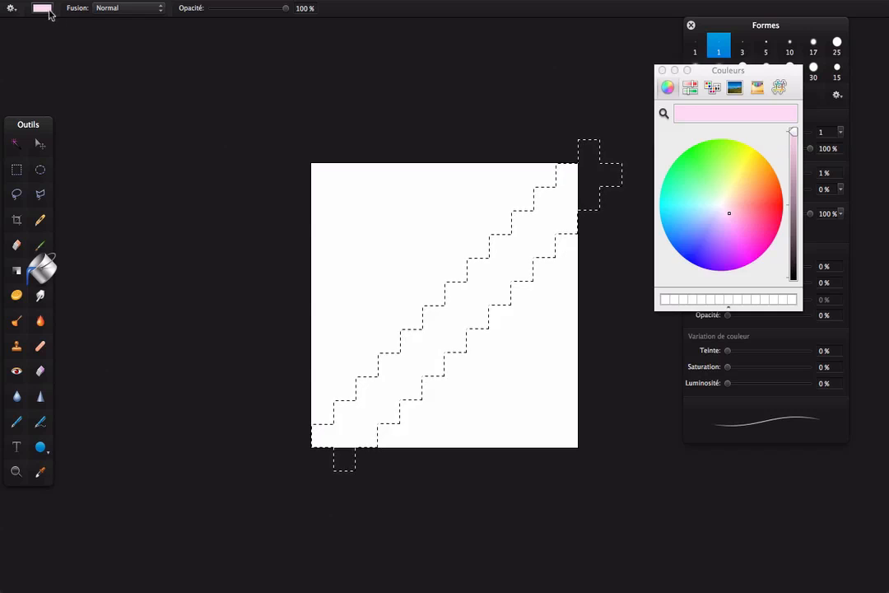
left_click(662, 71)
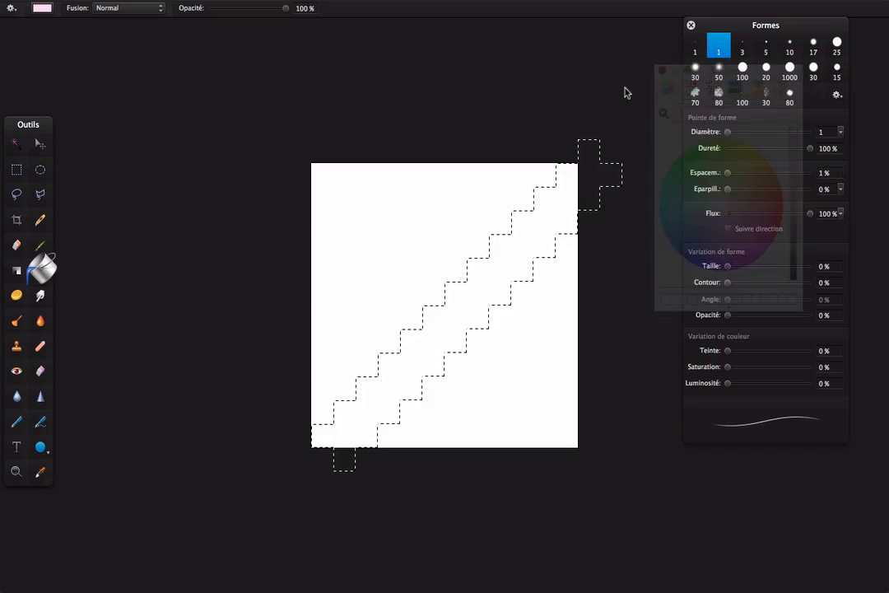
mouse_move(453, 320)
left_mouse_down()
mouse_move(497, 228)
mouse_move(536, 96)
mouse_move(528, 109)
left_mouse_up()
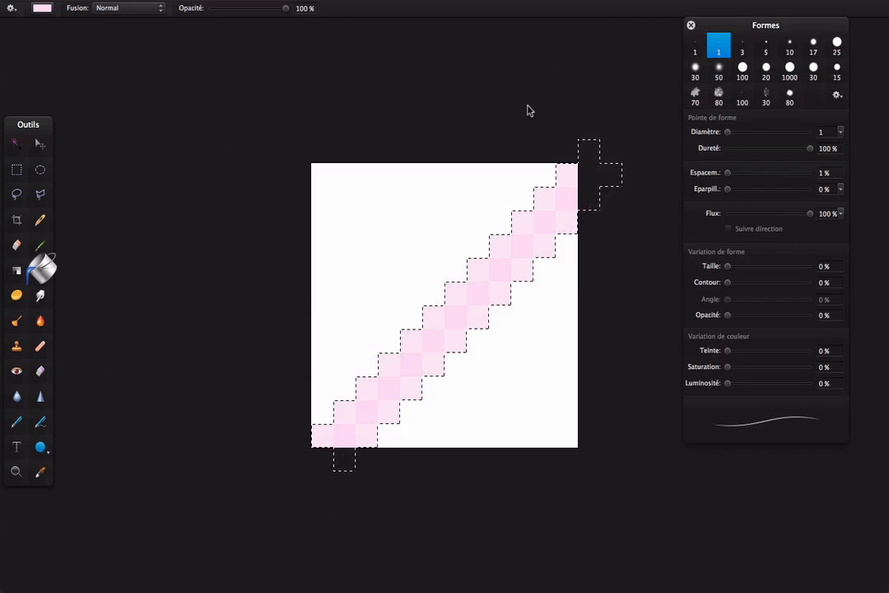
- Move the selection just below the pink stripe and fill it with the same pink for a second adjoining band
left_click(17, 170)
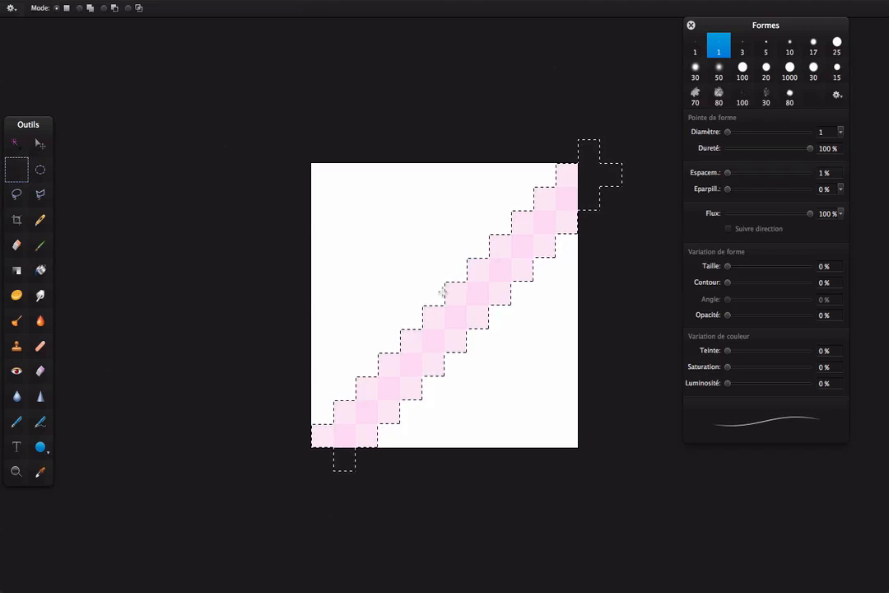
left_click_drag(476, 311, 524, 359)
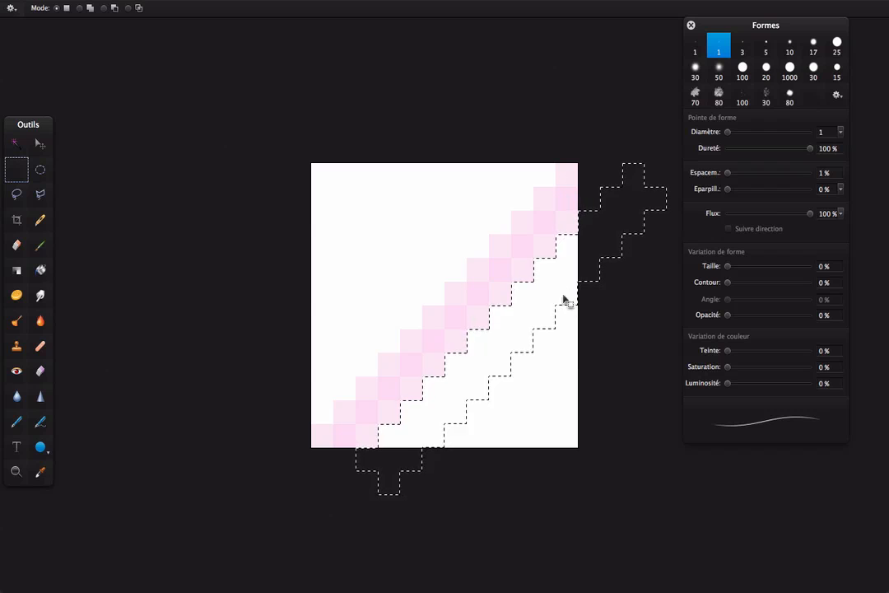
left_click(39, 269)
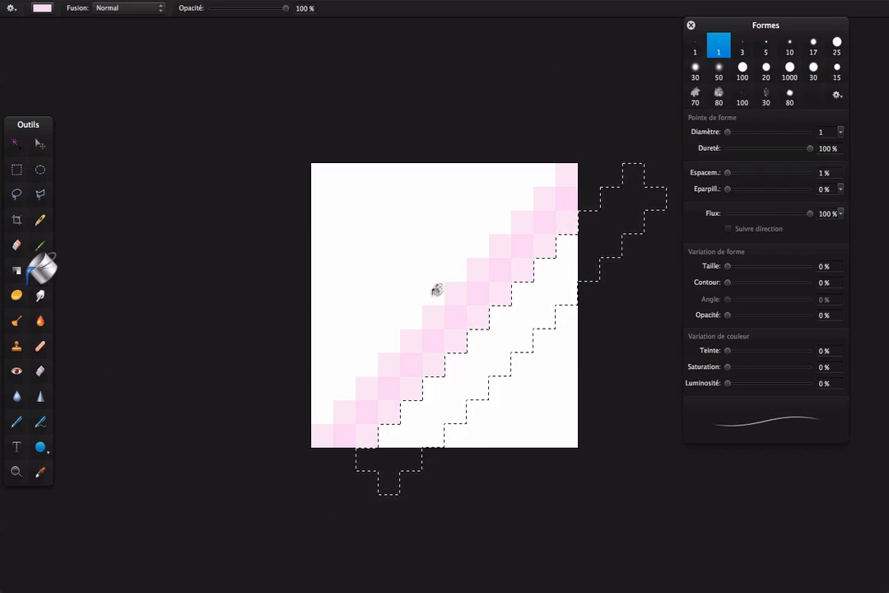
left_click_drag(508, 331, 540, 218)
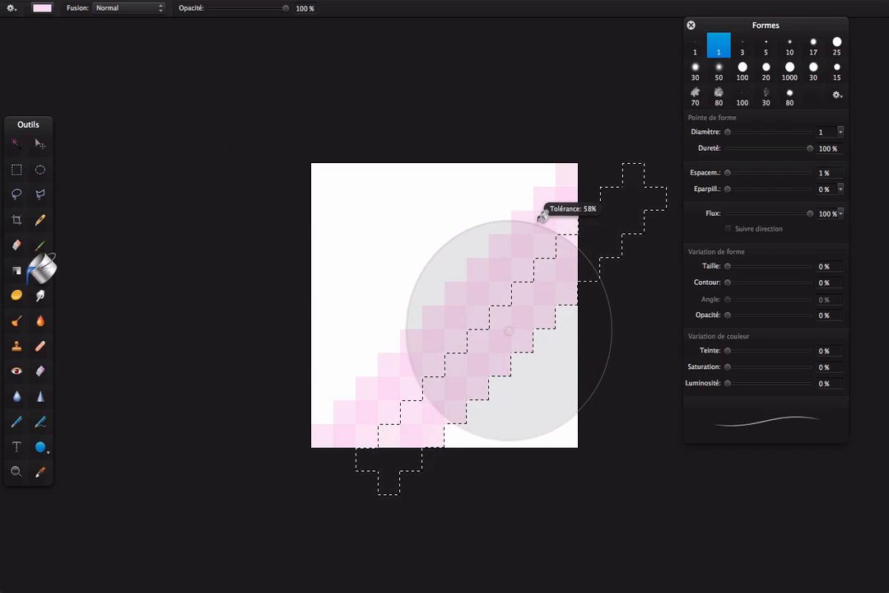
- Move the selection across the upper-left corner of the canvas and fill it with the same pink
left_click(16, 170)
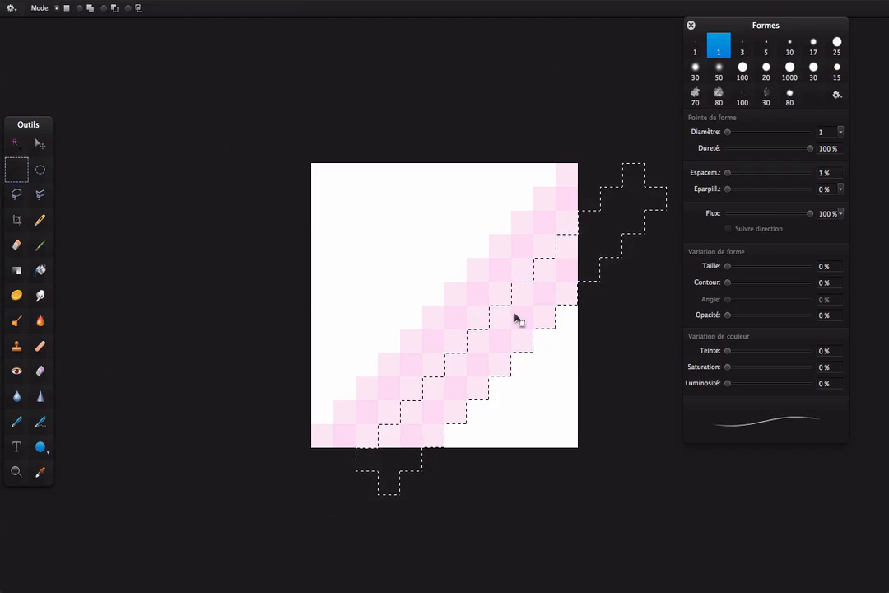
left_click_drag(517, 313, 339, 202)
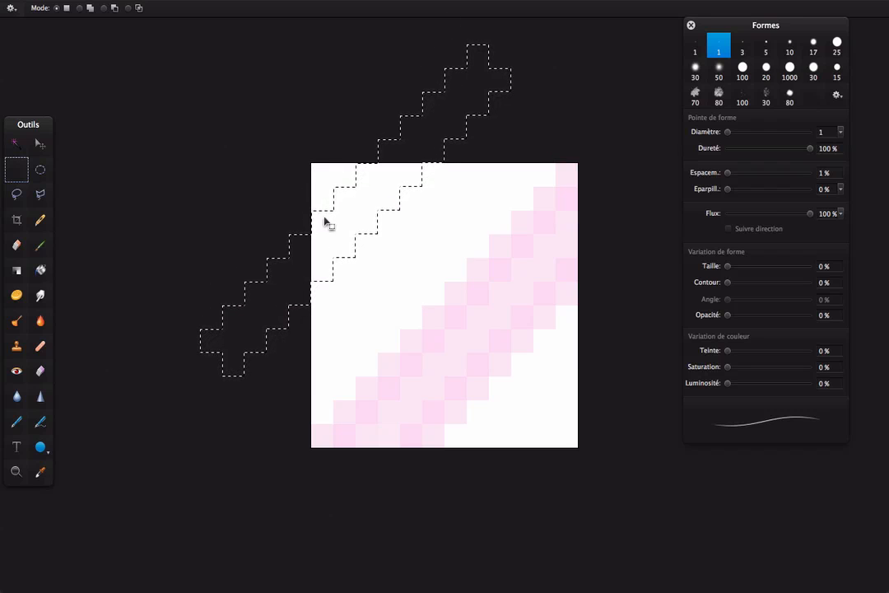
left_click(38, 269)
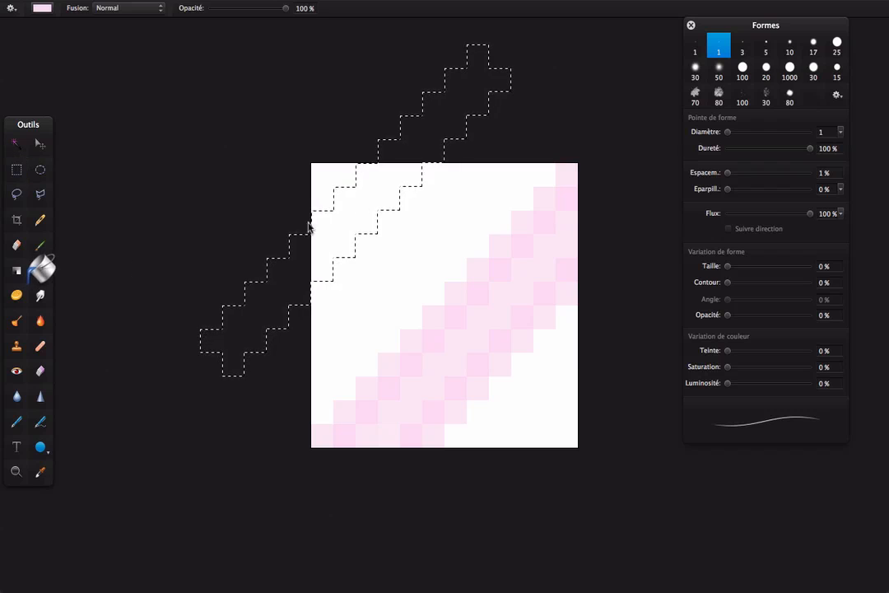
left_click(375, 199)
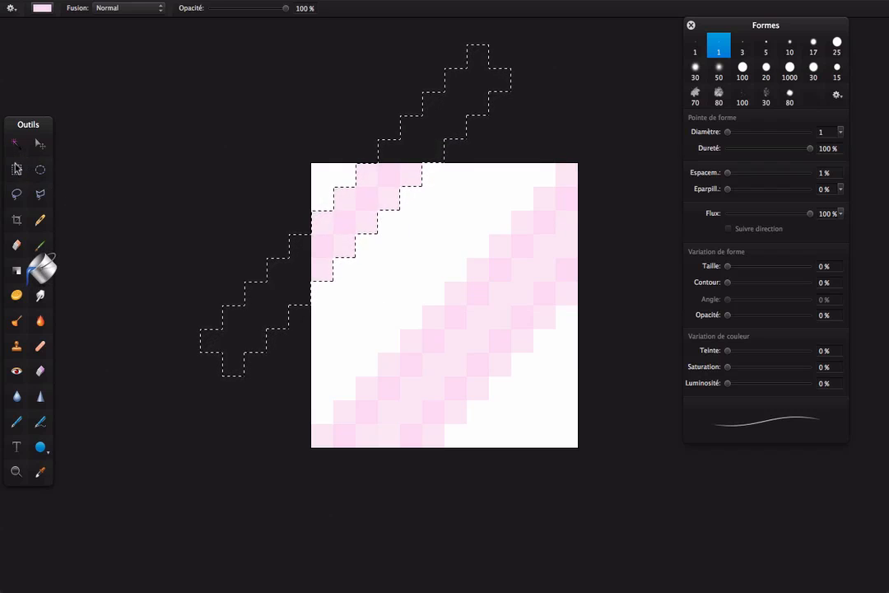
- Shift the selection over the remaining white corner, fill it with pink and deselect
key("m")
mouse_move(353, 222)
left_mouse_down()
mouse_move(314, 189)
mouse_move(344, 121)
left_mouse_up()
key("n")
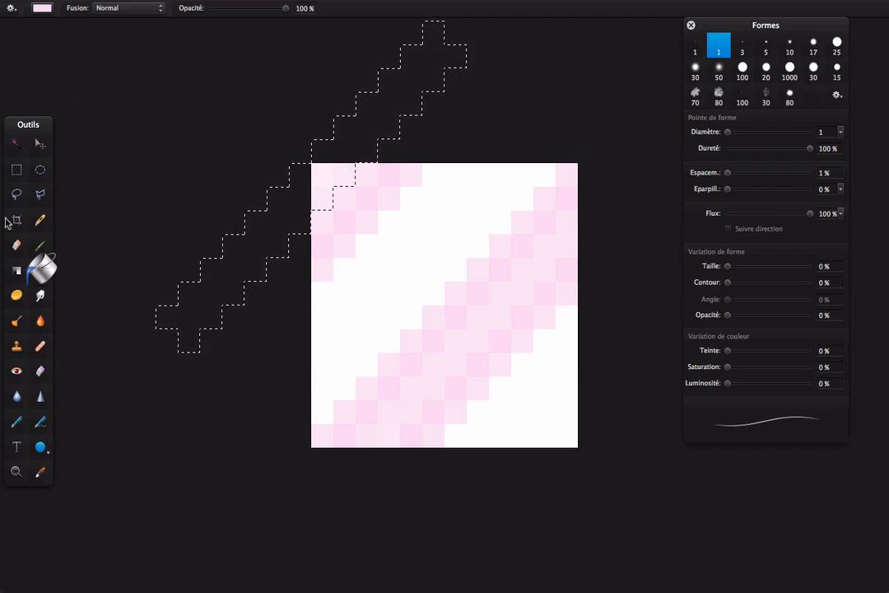
left_click(16, 169)
right_click(298, 199)
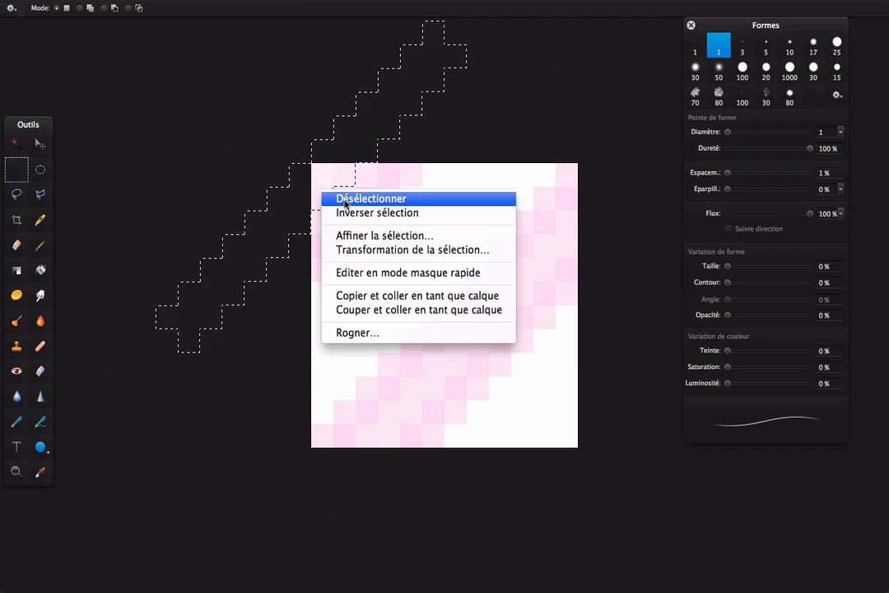
left_click(346, 197)
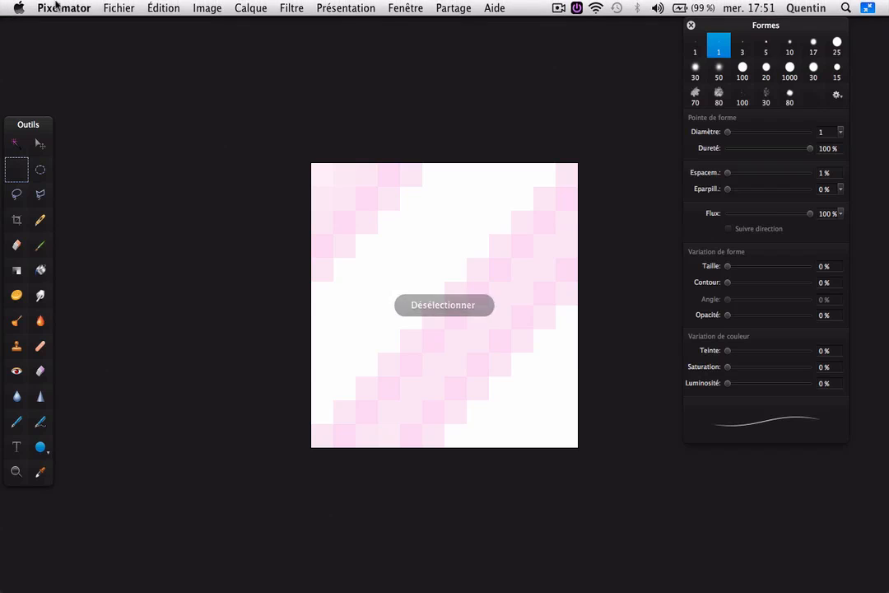
left_click(116, 6)
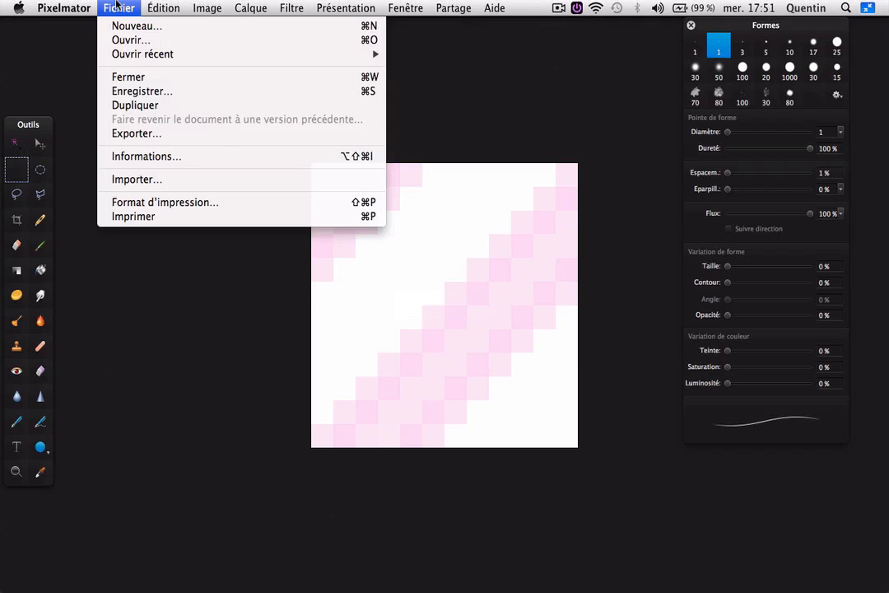
left_click(138, 134)
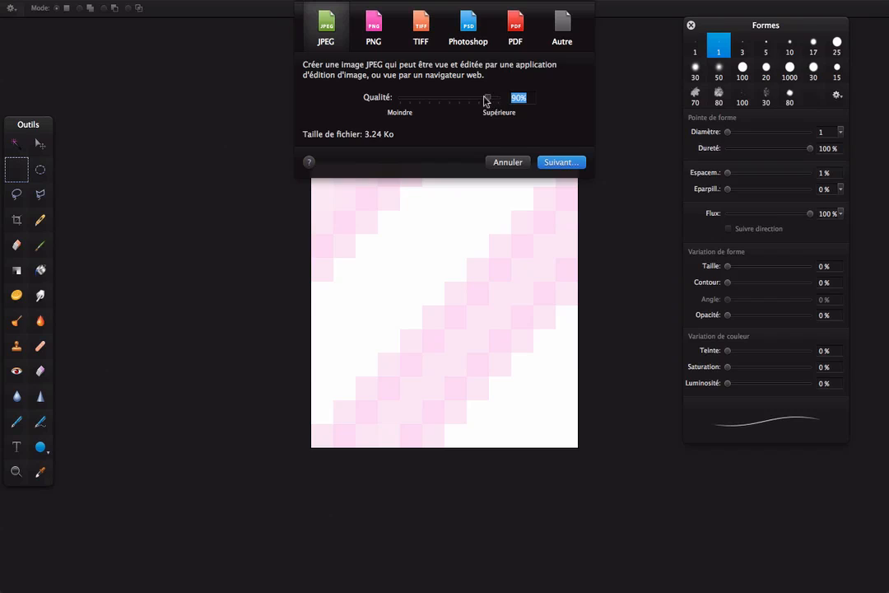
mouse_move(486, 101)
left_mouse_down()
mouse_move(410, 98)
mouse_move(417, 111)
mouse_move(532, 104)
mouse_move(490, 110)
left_mouse_up()
left_click(558, 163)
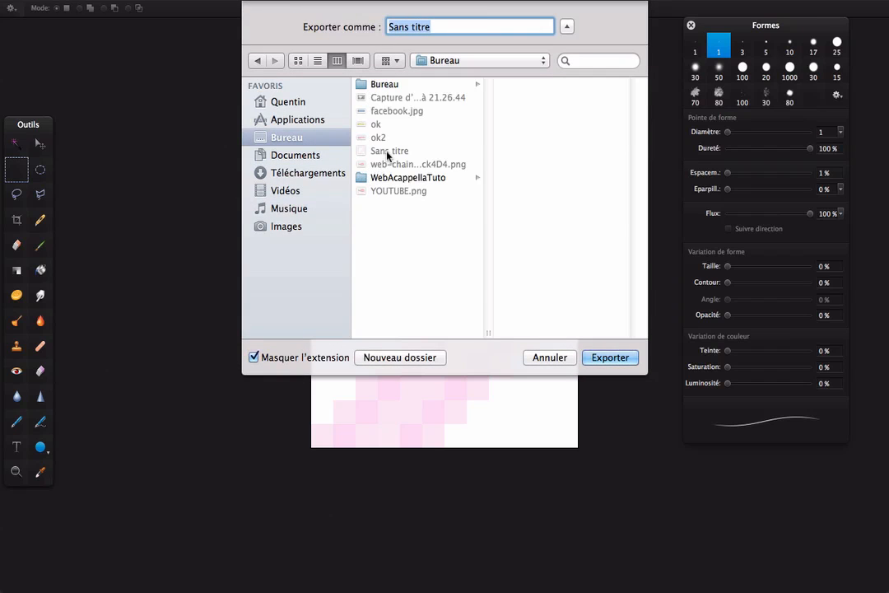
left_click(552, 361)
key("Escape")
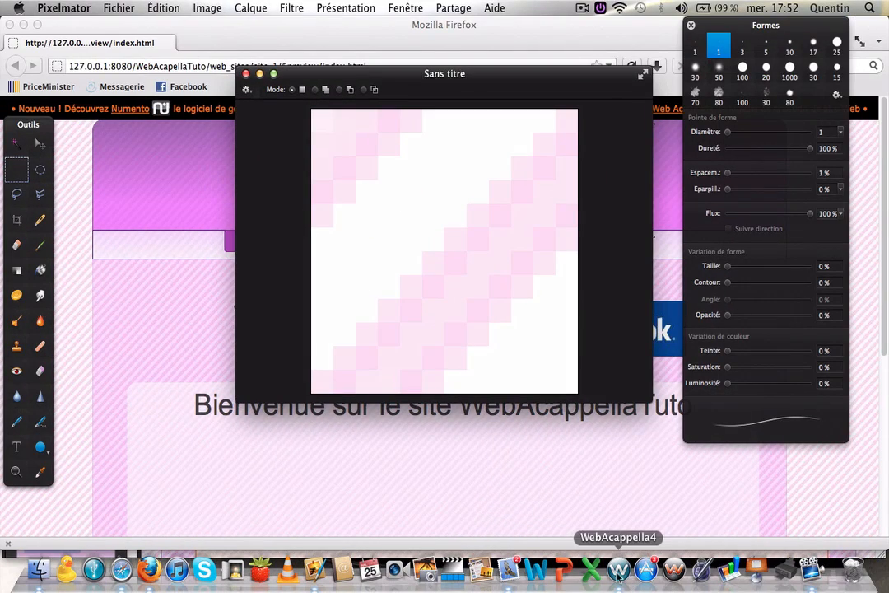
- Switch to WebAcappella4 and import the Sans titre image from the Bureau folder into the site's image resources
left_click(618, 571)
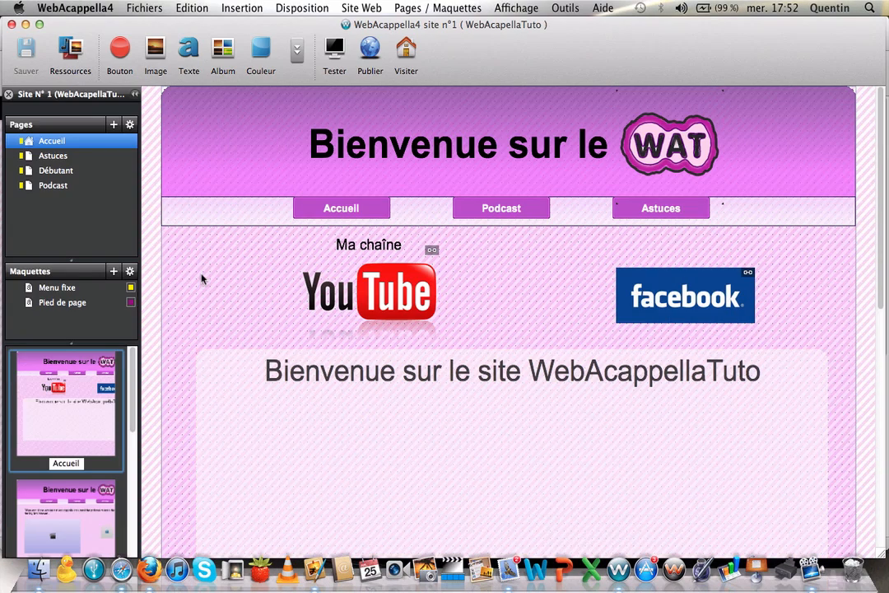
left_click(71, 48)
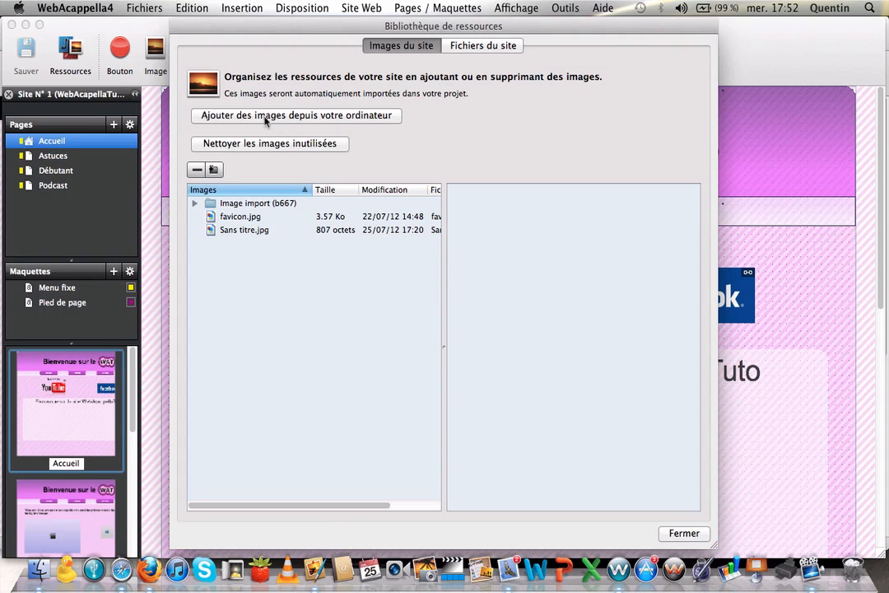
left_click(267, 119)
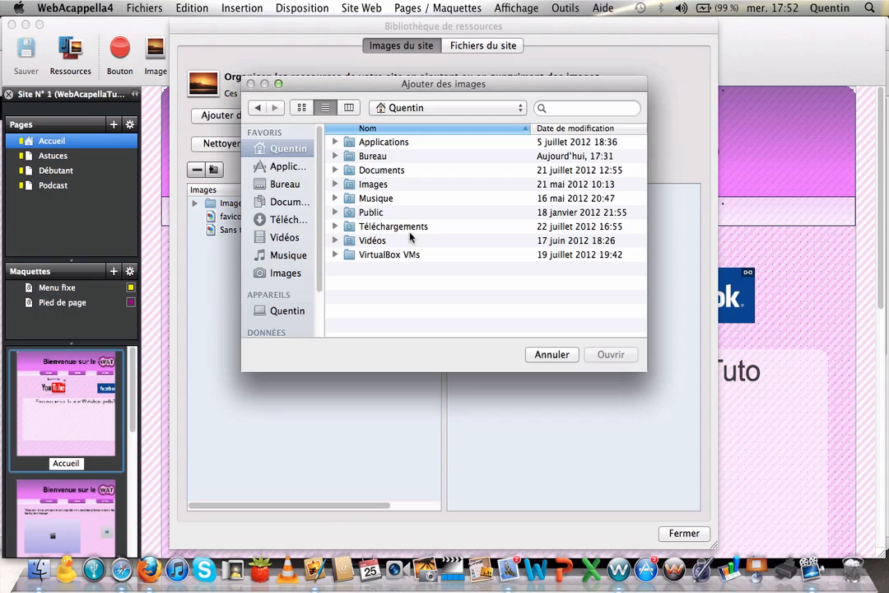
left_click(297, 186)
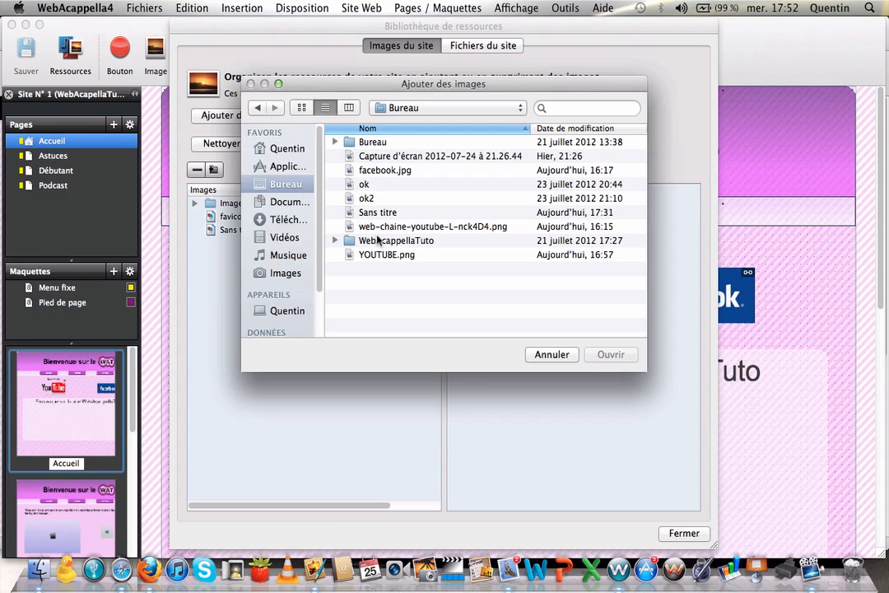
left_click(385, 214)
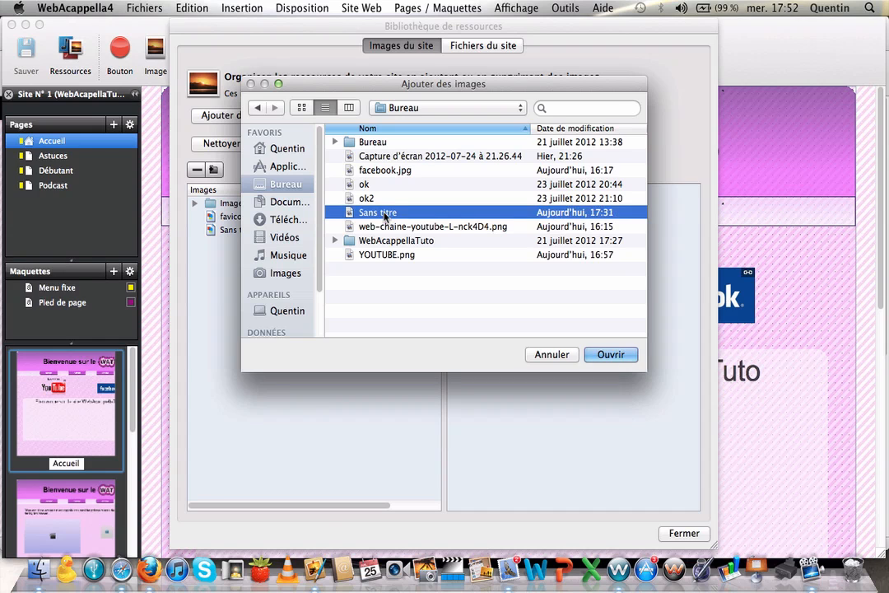
left_click(610, 354)
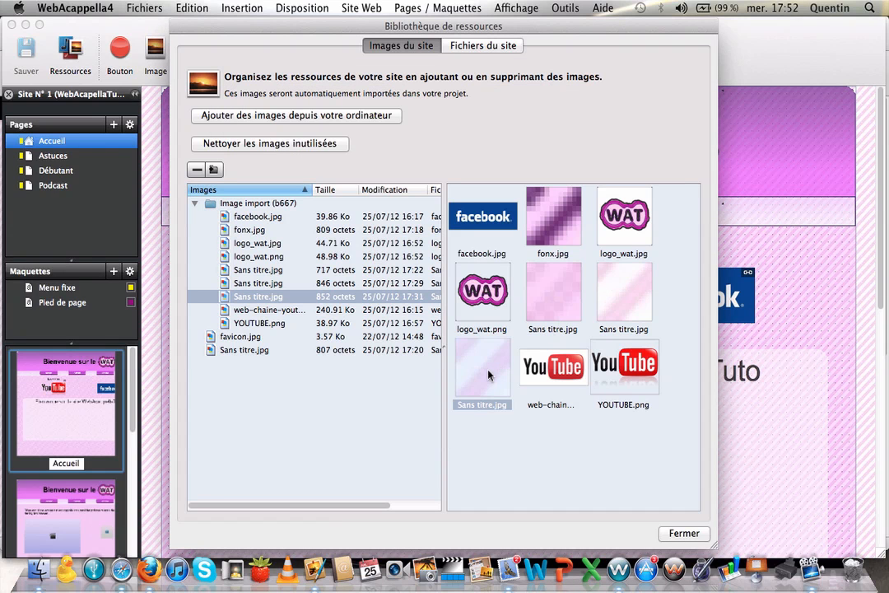
left_click(683, 534)
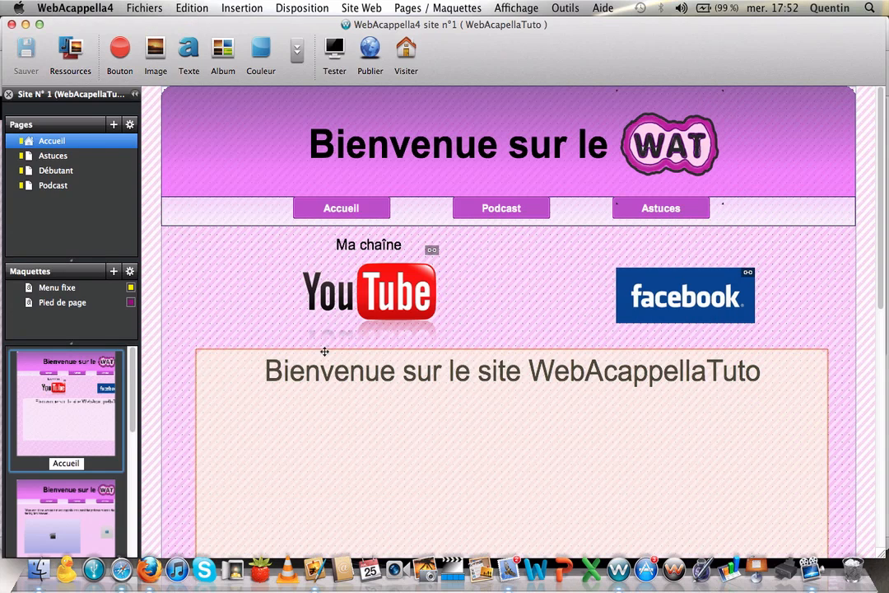
- Open the page properties of the Menu fixe template and remove its current background image
left_click(53, 289)
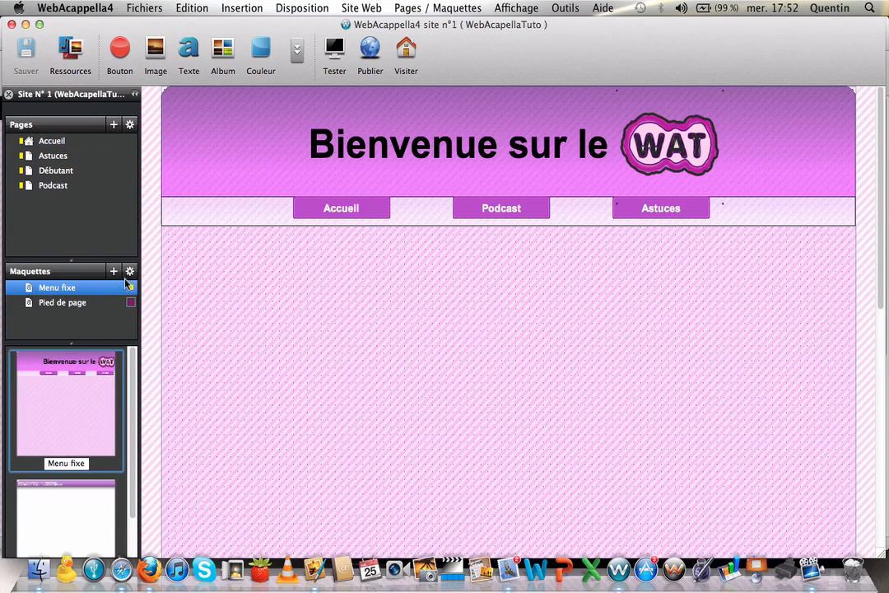
right_click(154, 209)
left_click(212, 252)
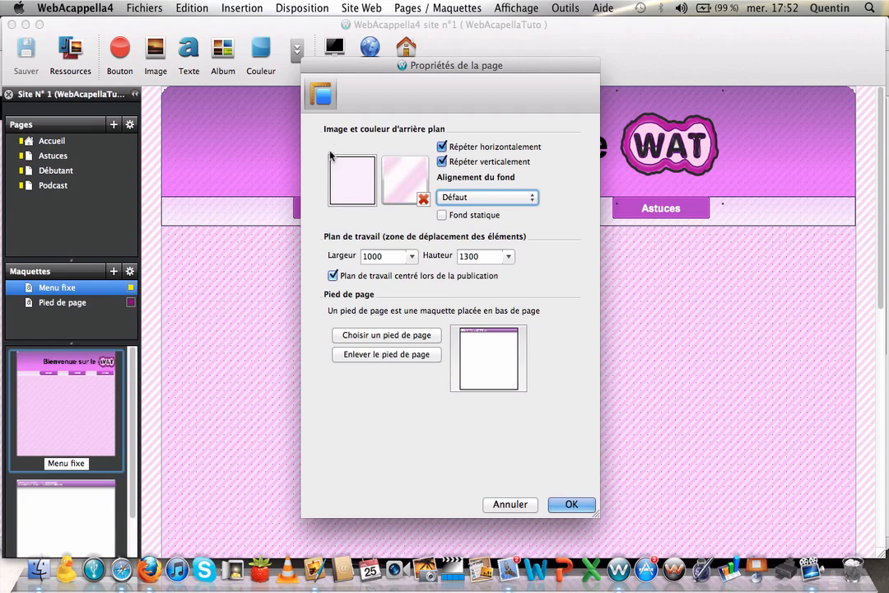
left_click(422, 199)
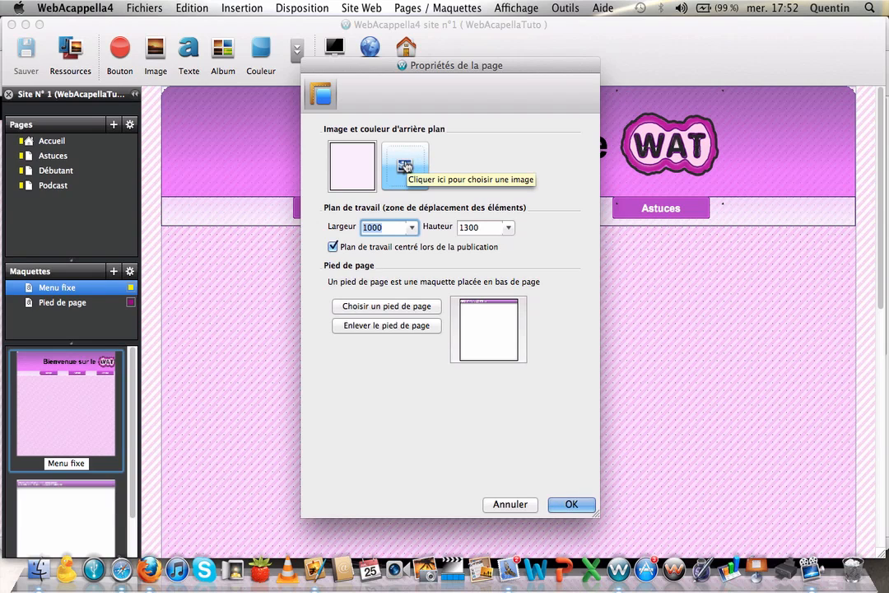
- Set the page background to the 852-byte Sans titre.jpg from the Image import (b667) resource folder
left_click(405, 167)
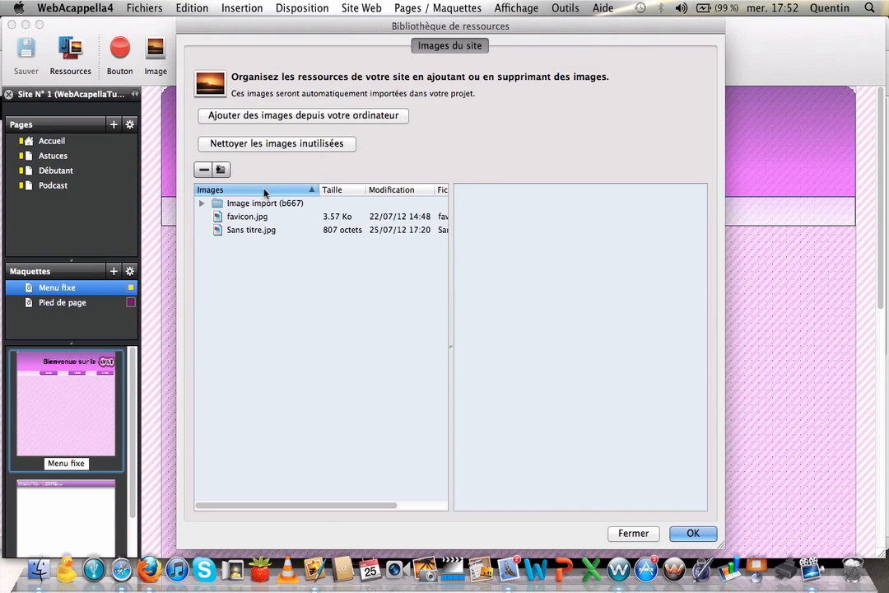
left_click(260, 208)
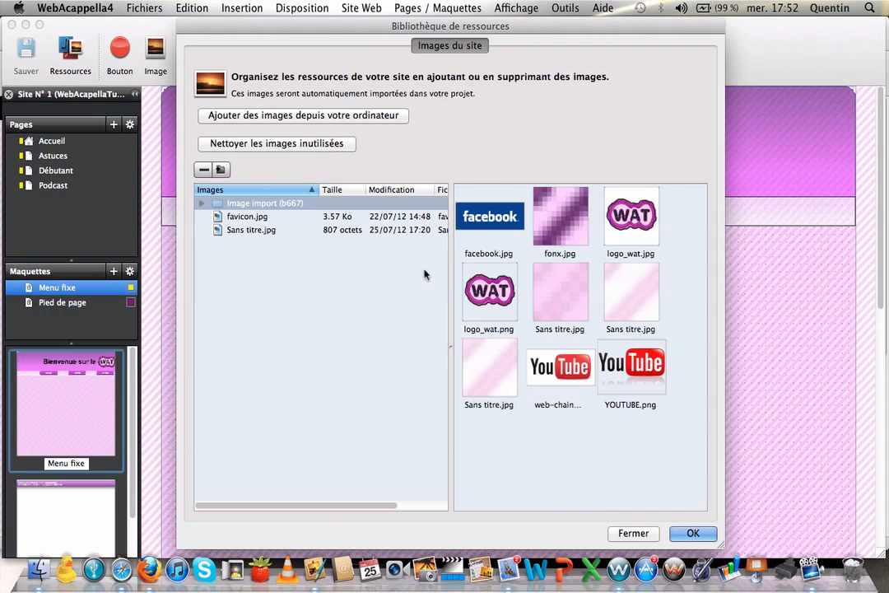
left_click(508, 388)
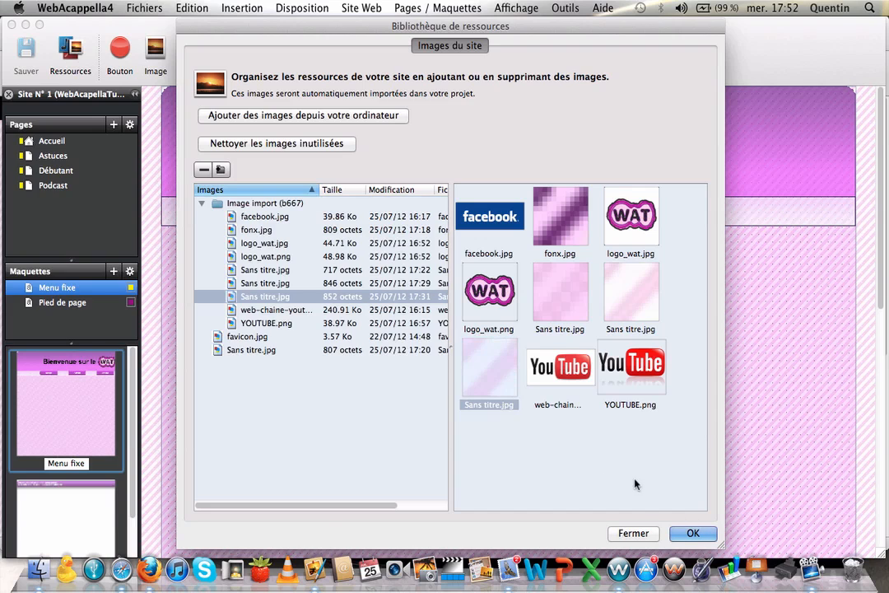
left_click(690, 533)
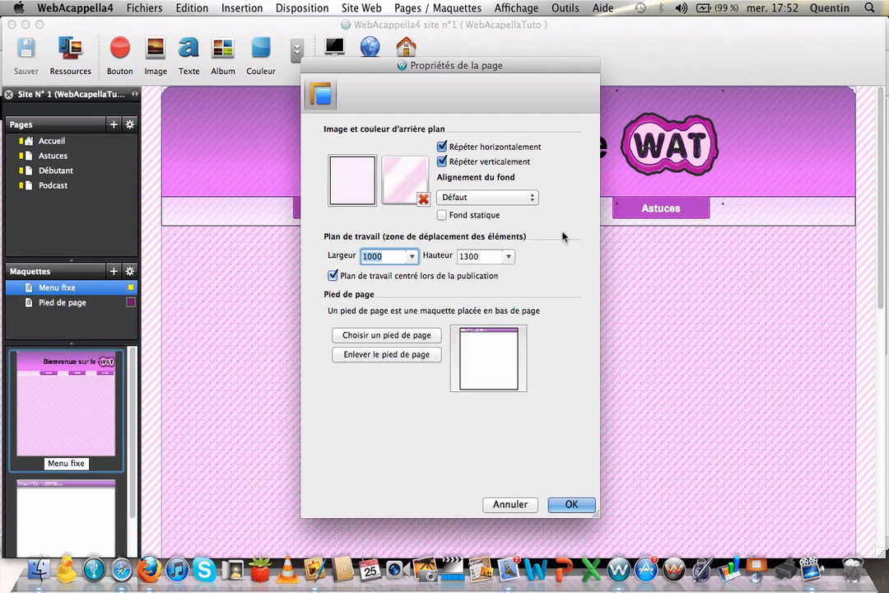
- Apply the page properties with the background repeated horizontally and vertically, and test the page in the browser
left_click(442, 147)
left_click(442, 146)
left_click(569, 504)
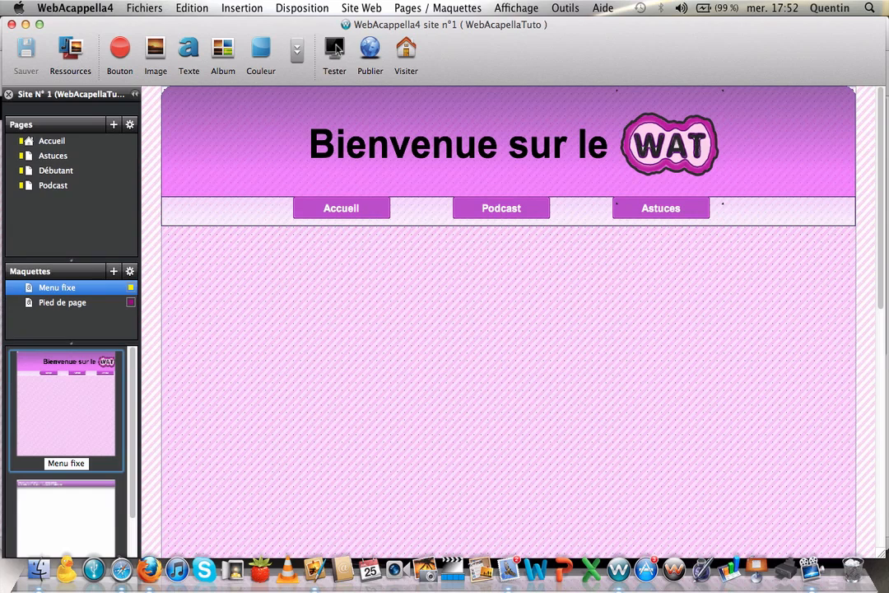
left_click(329, 51)
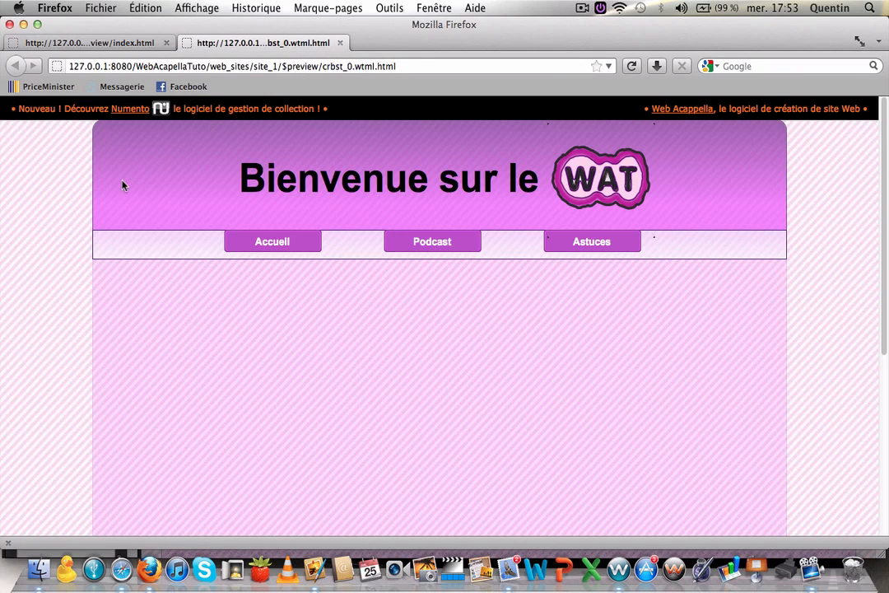